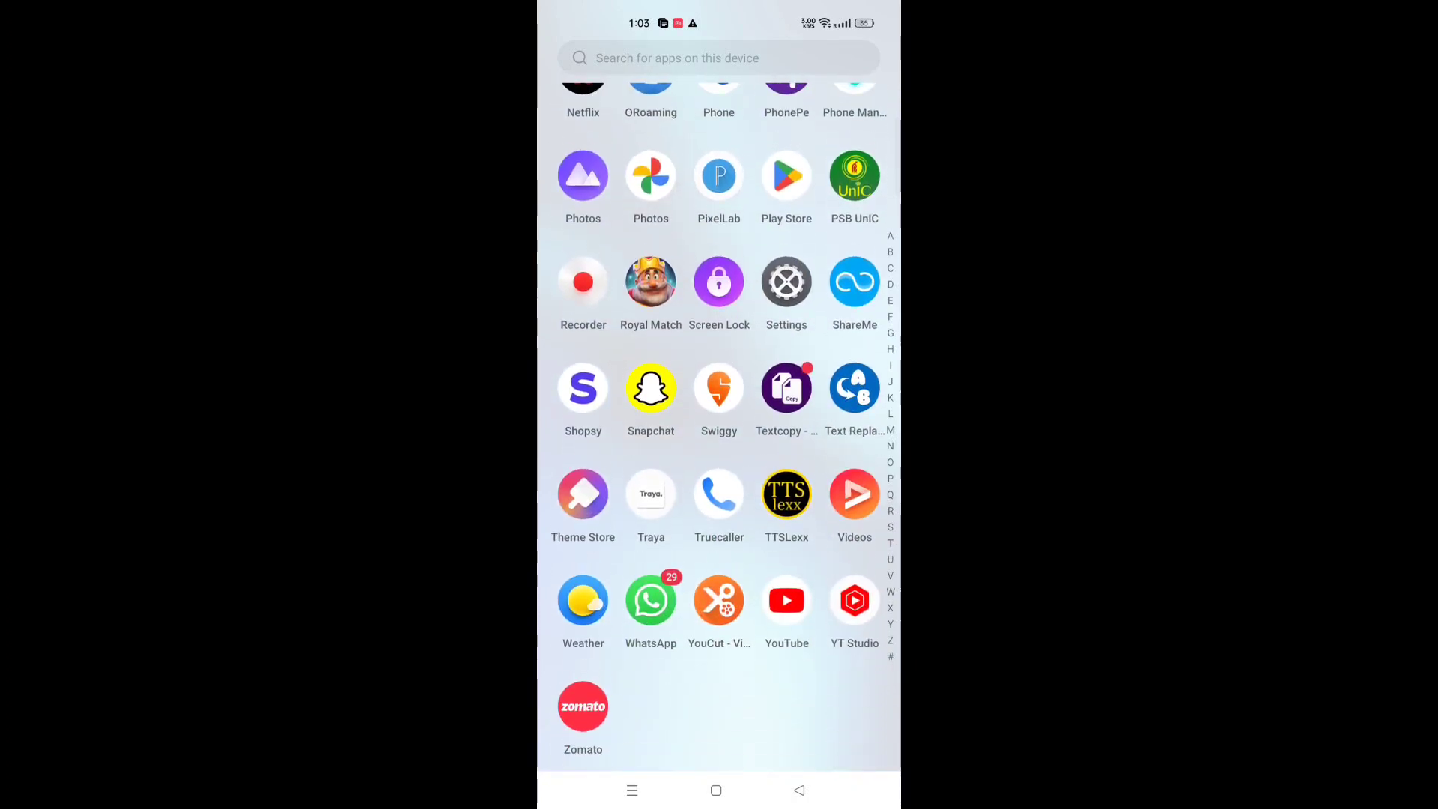
- Open Settings and search 'ri' to reach the Ringtone options page
click(787, 284)
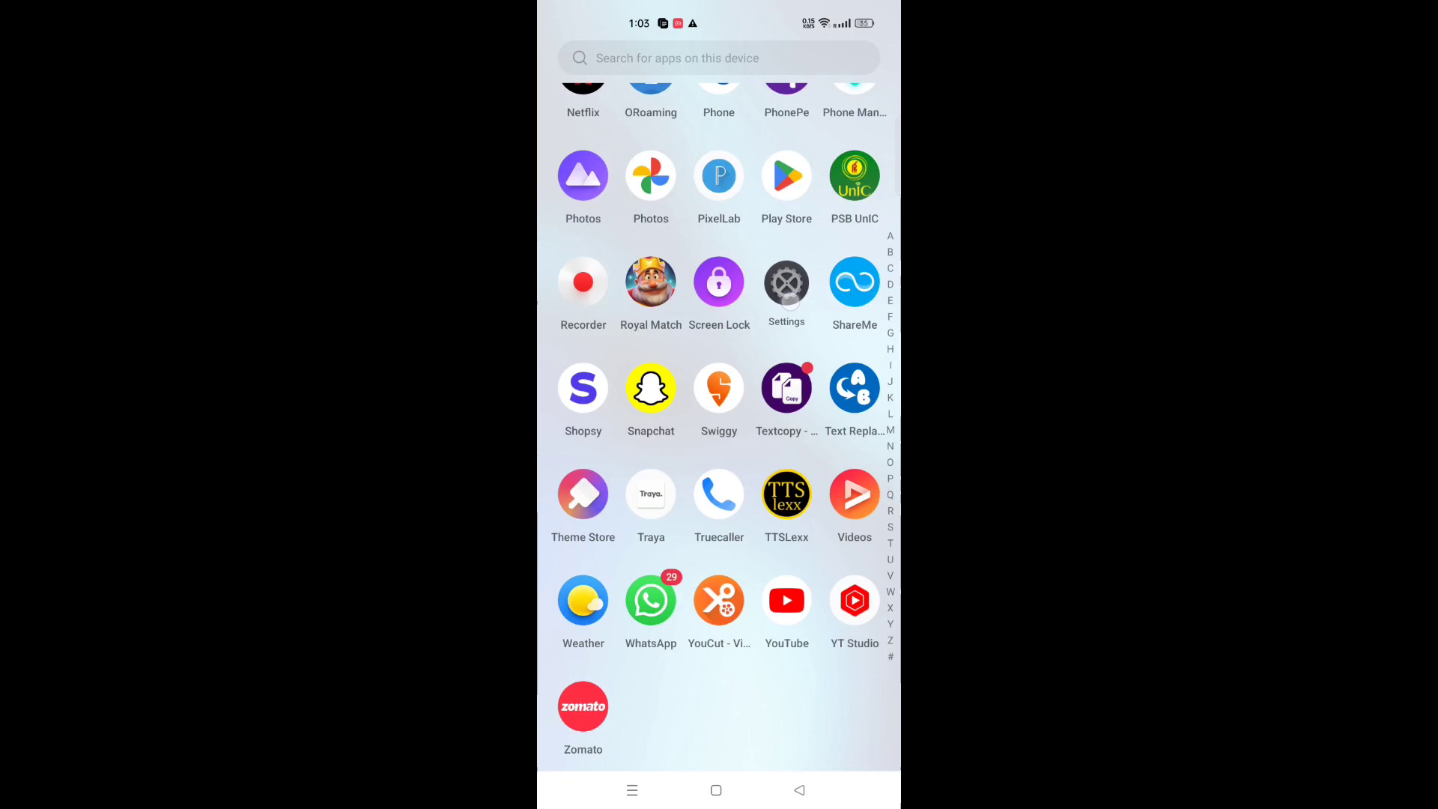
drag(742, 517, 742, 451)
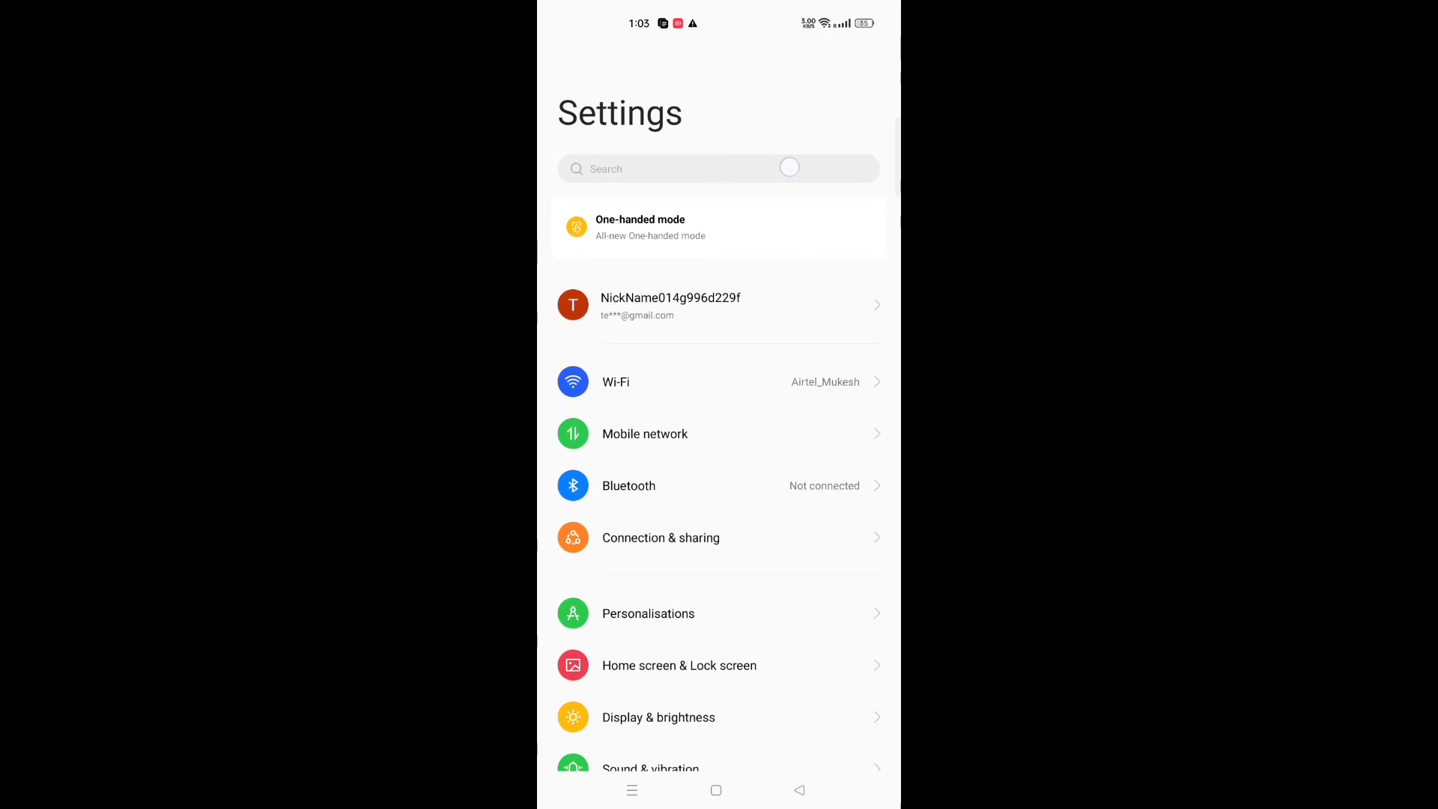
scroll(800, 178, down, 1)
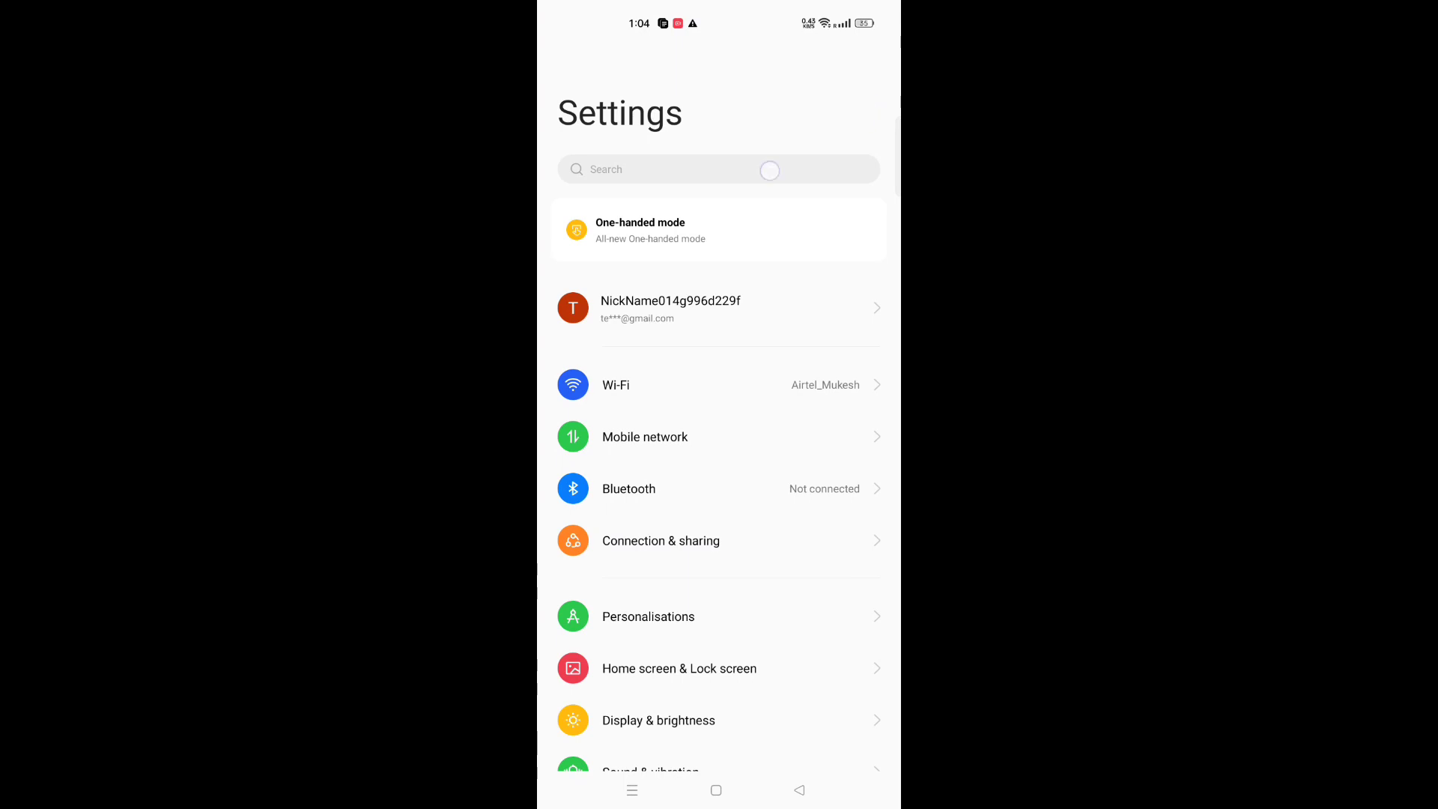
click(770, 171)
click(664, 588)
text(r)
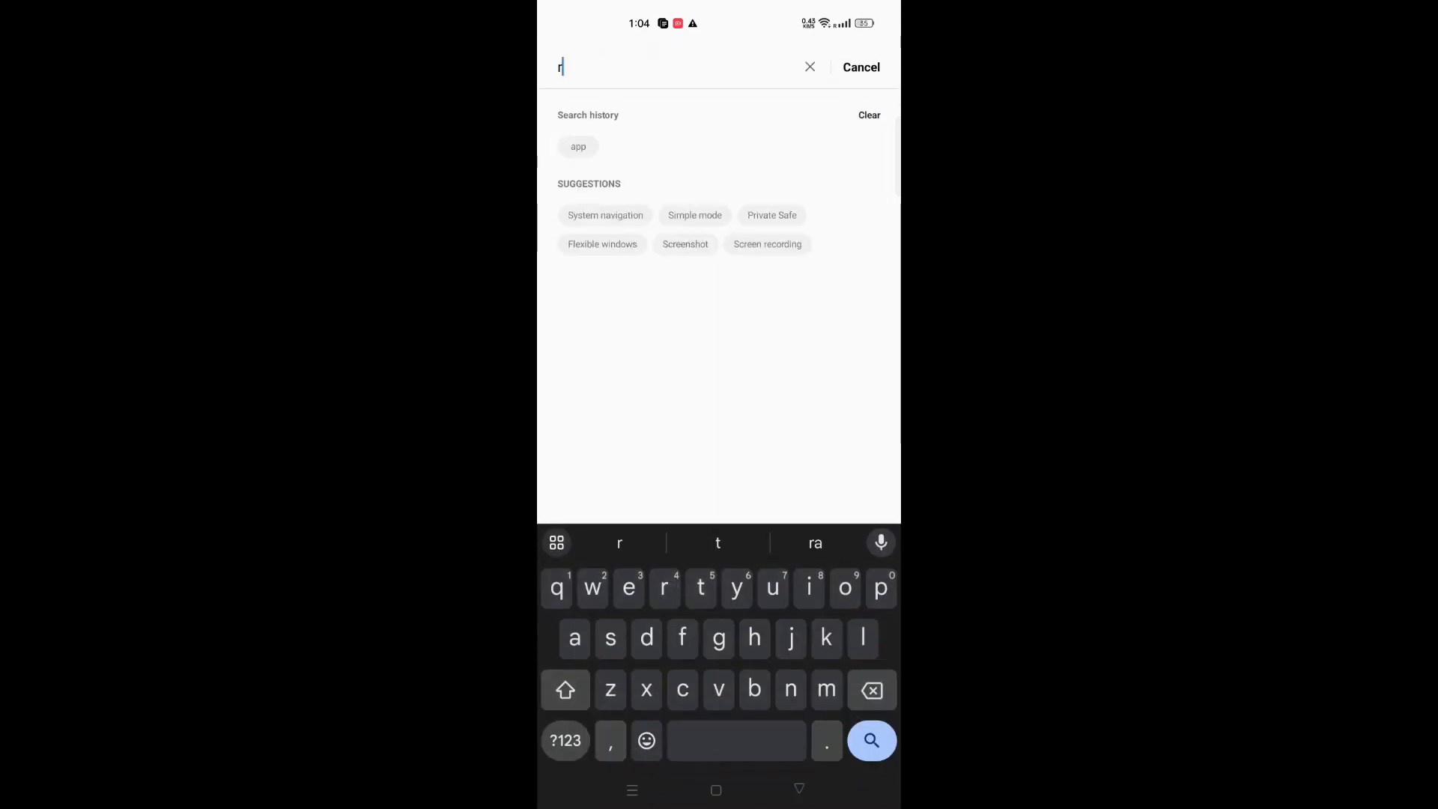
click(810, 587)
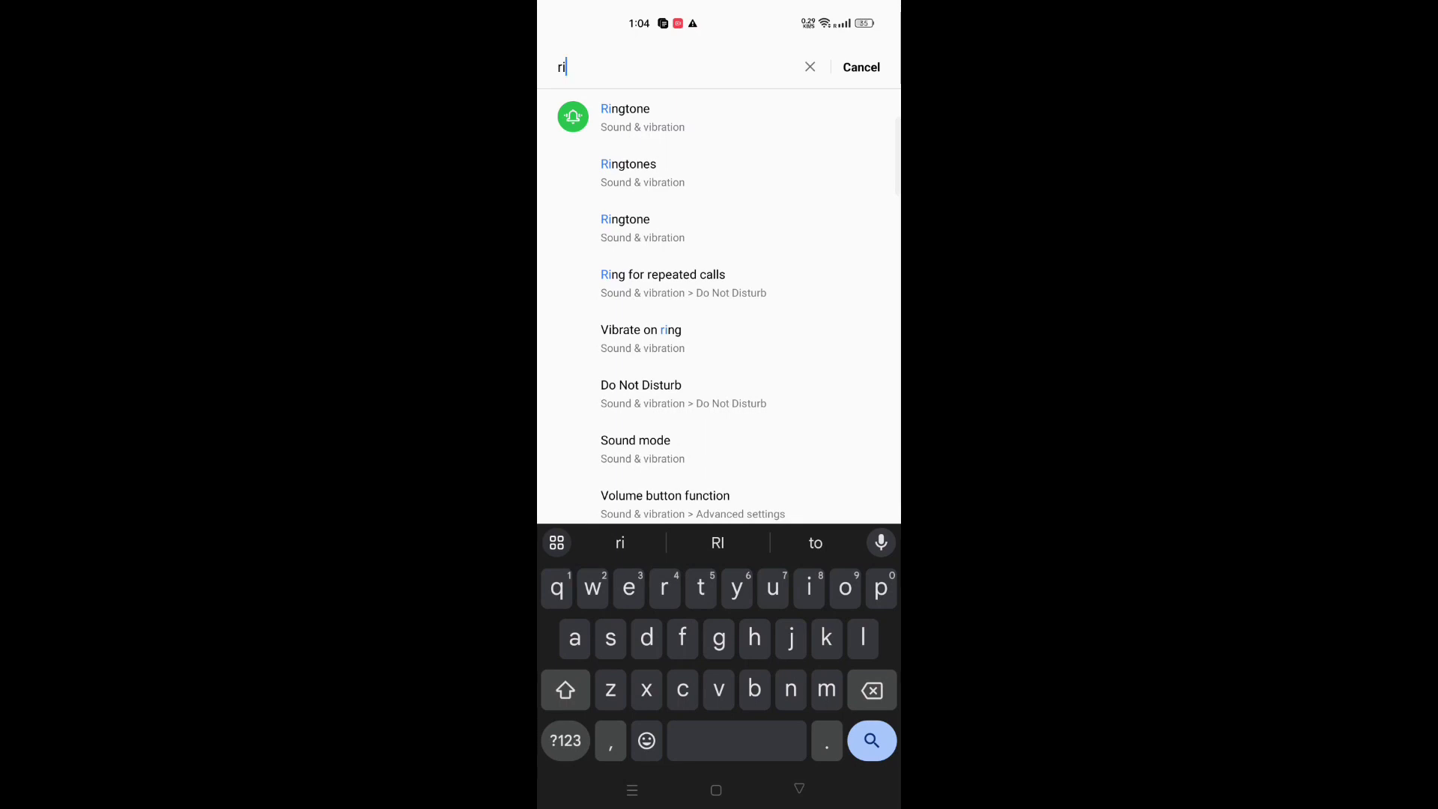
click(674, 117)
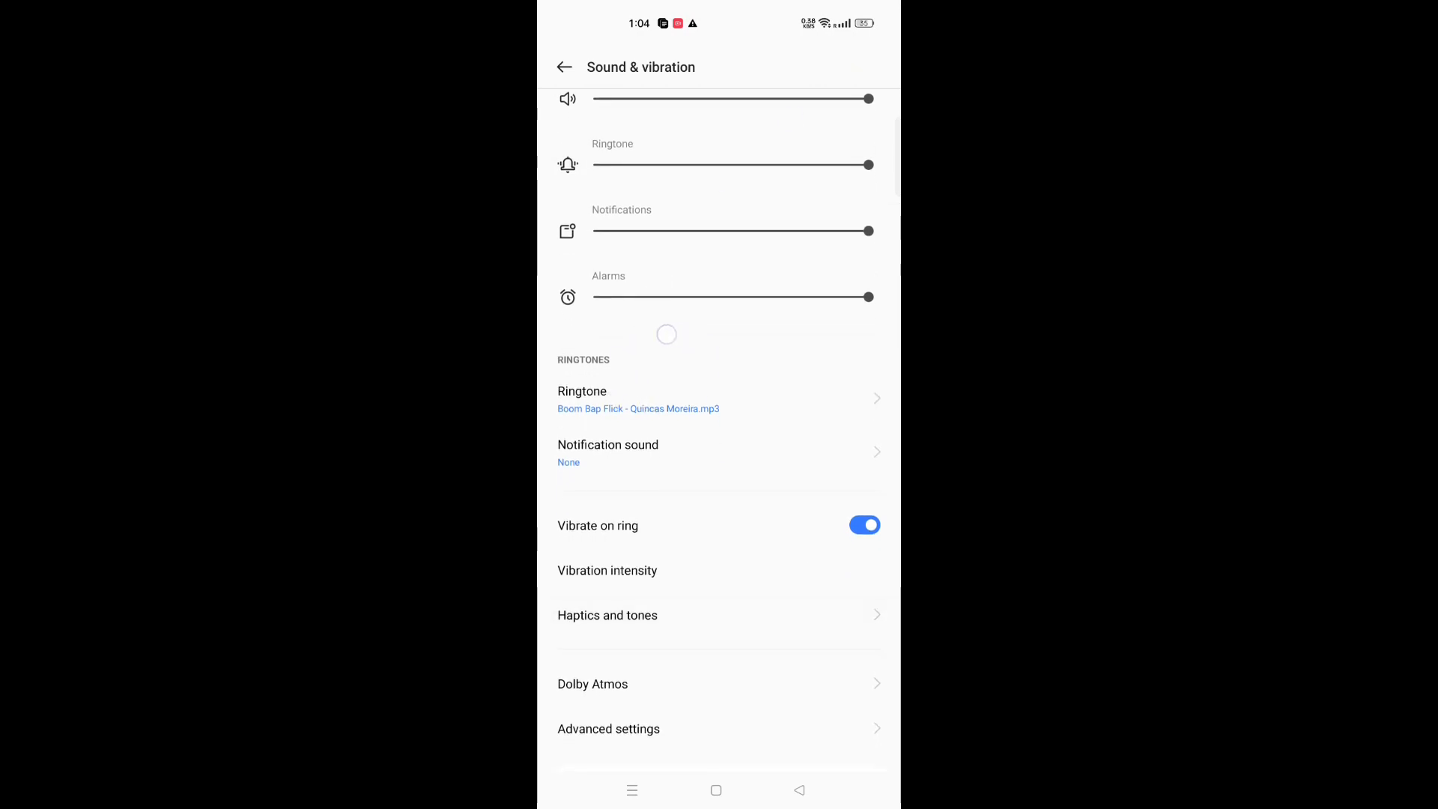
- Replace the Boom Bap Flick ringtone with the system ringtone Temple
click(653, 395)
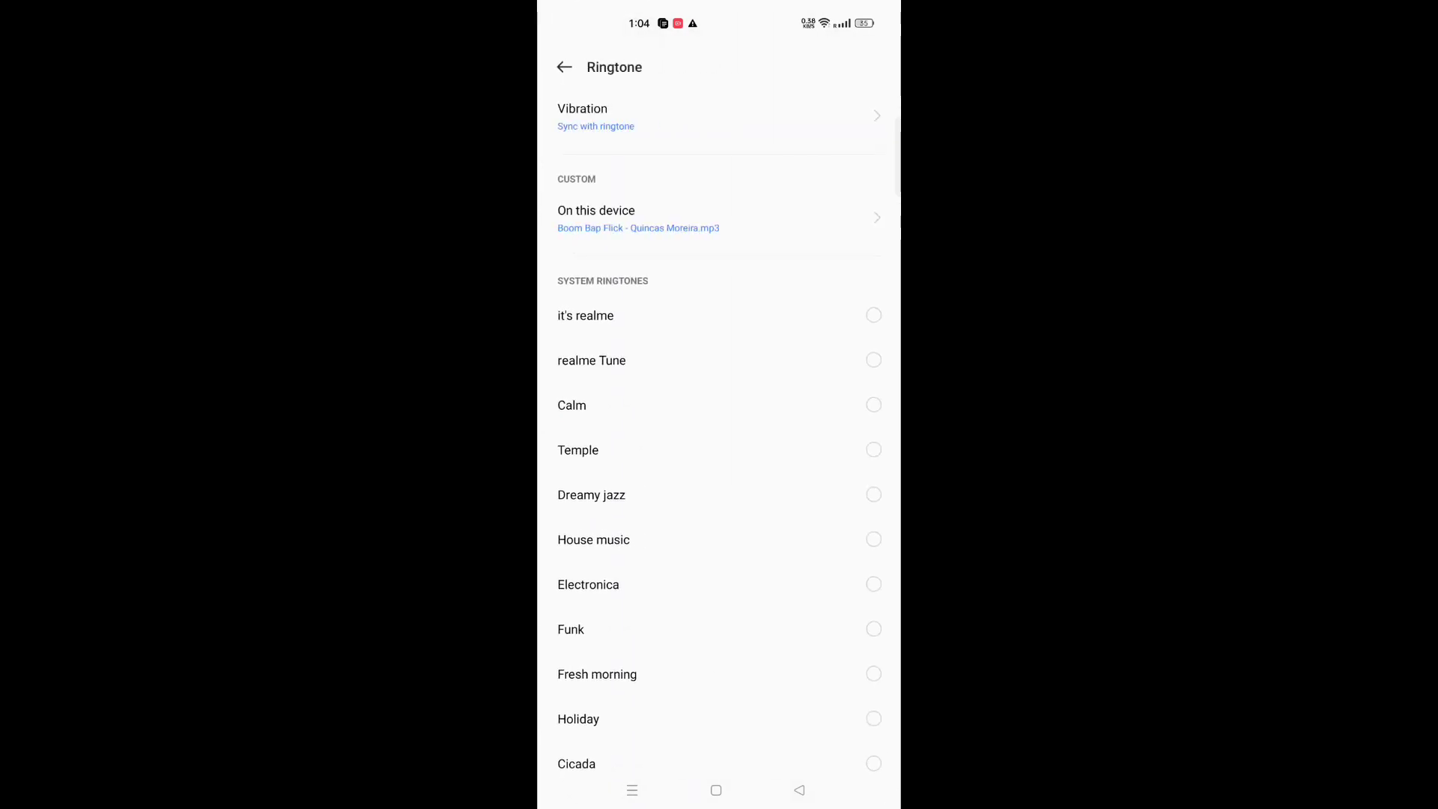
scroll(719, 449, down, 10)
scroll(720, 449, down, 5)
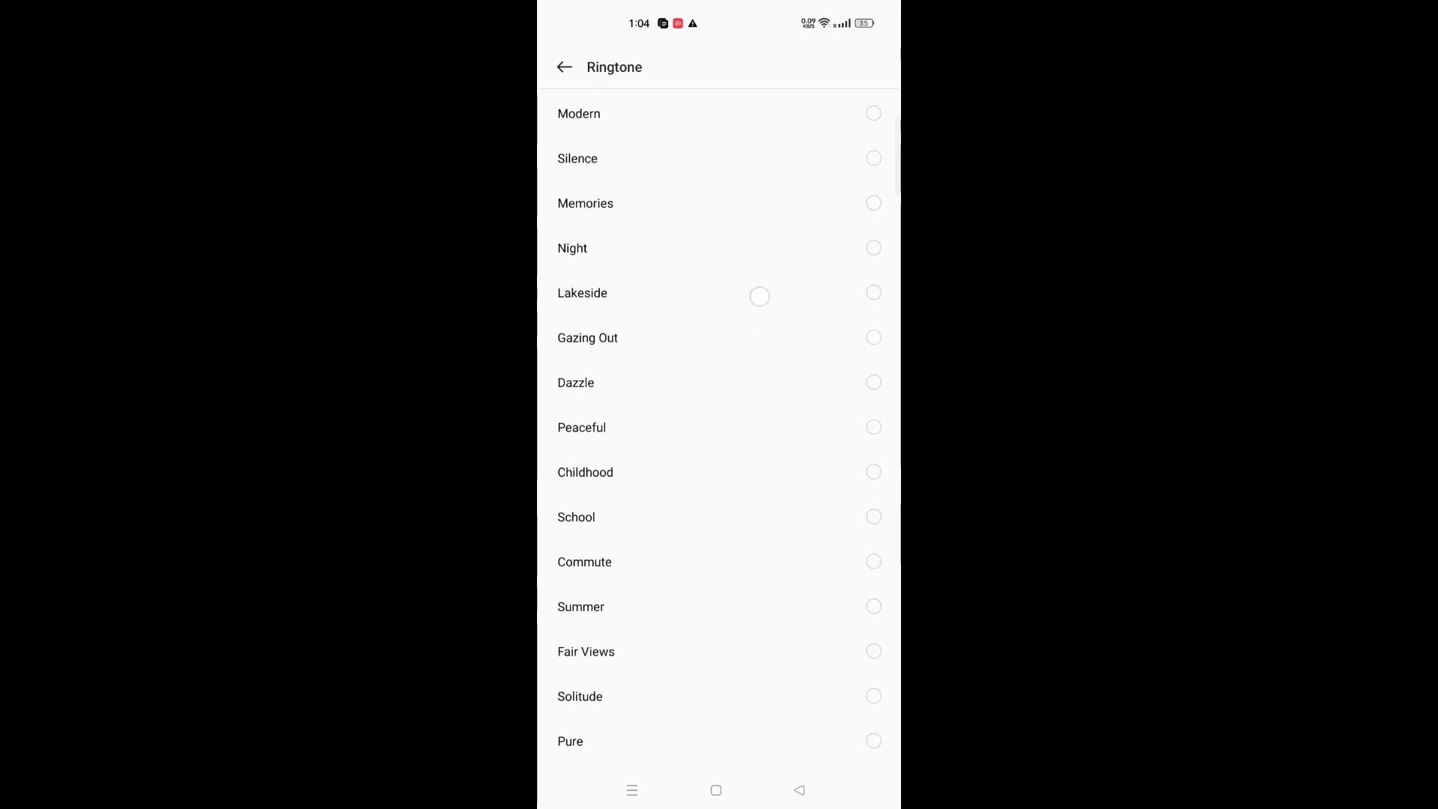
scroll(708, 331, up, 14)
click(706, 350)
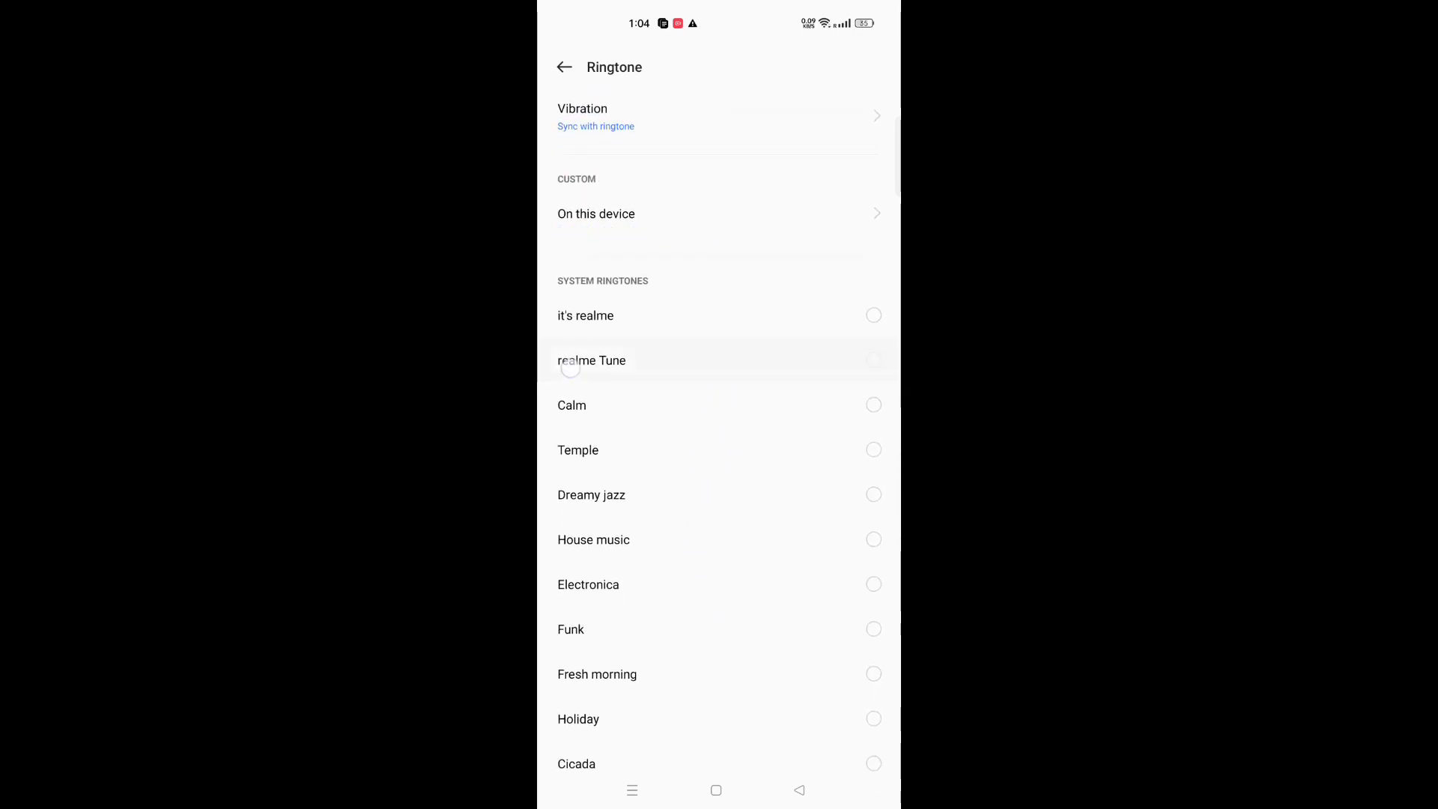
click(566, 422)
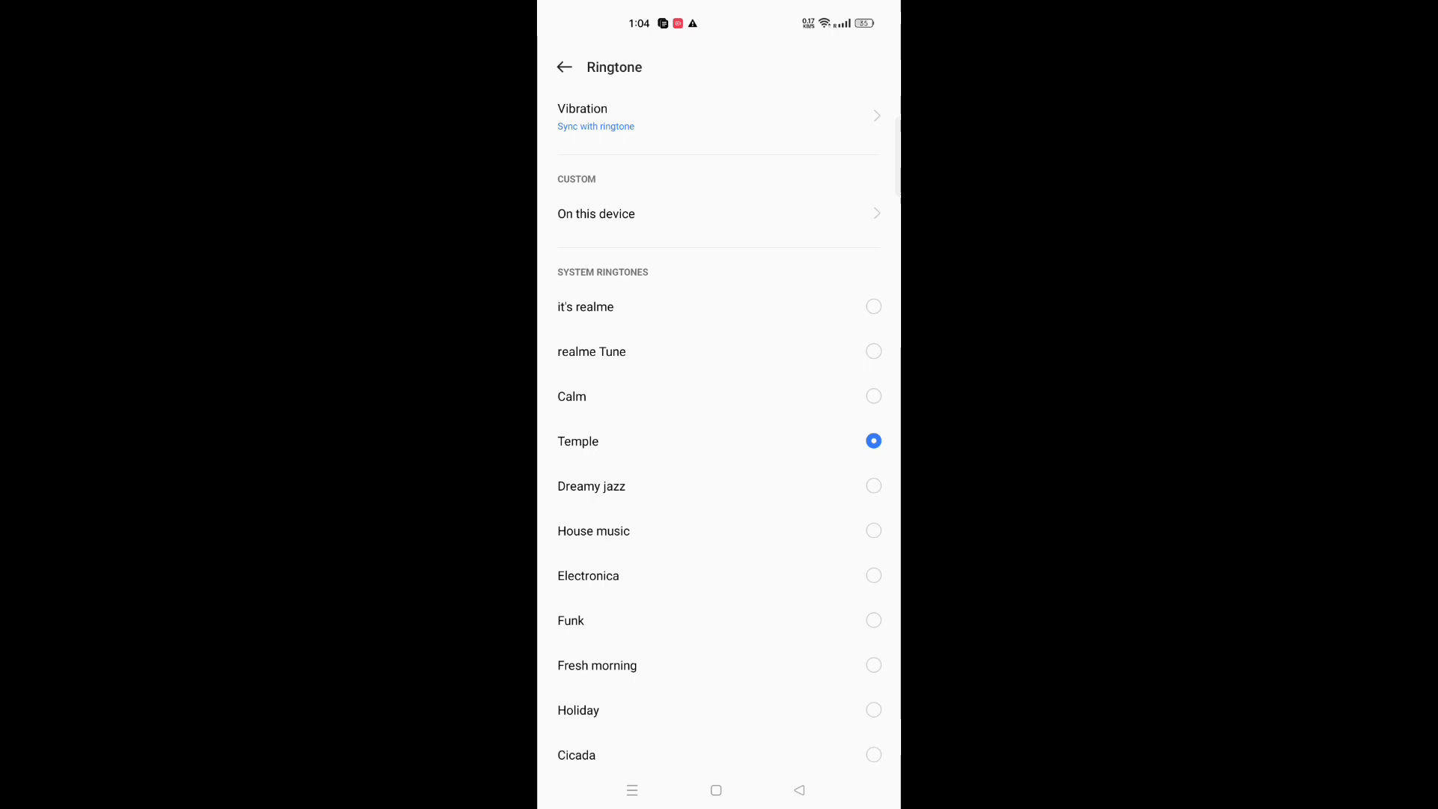
click(567, 446)
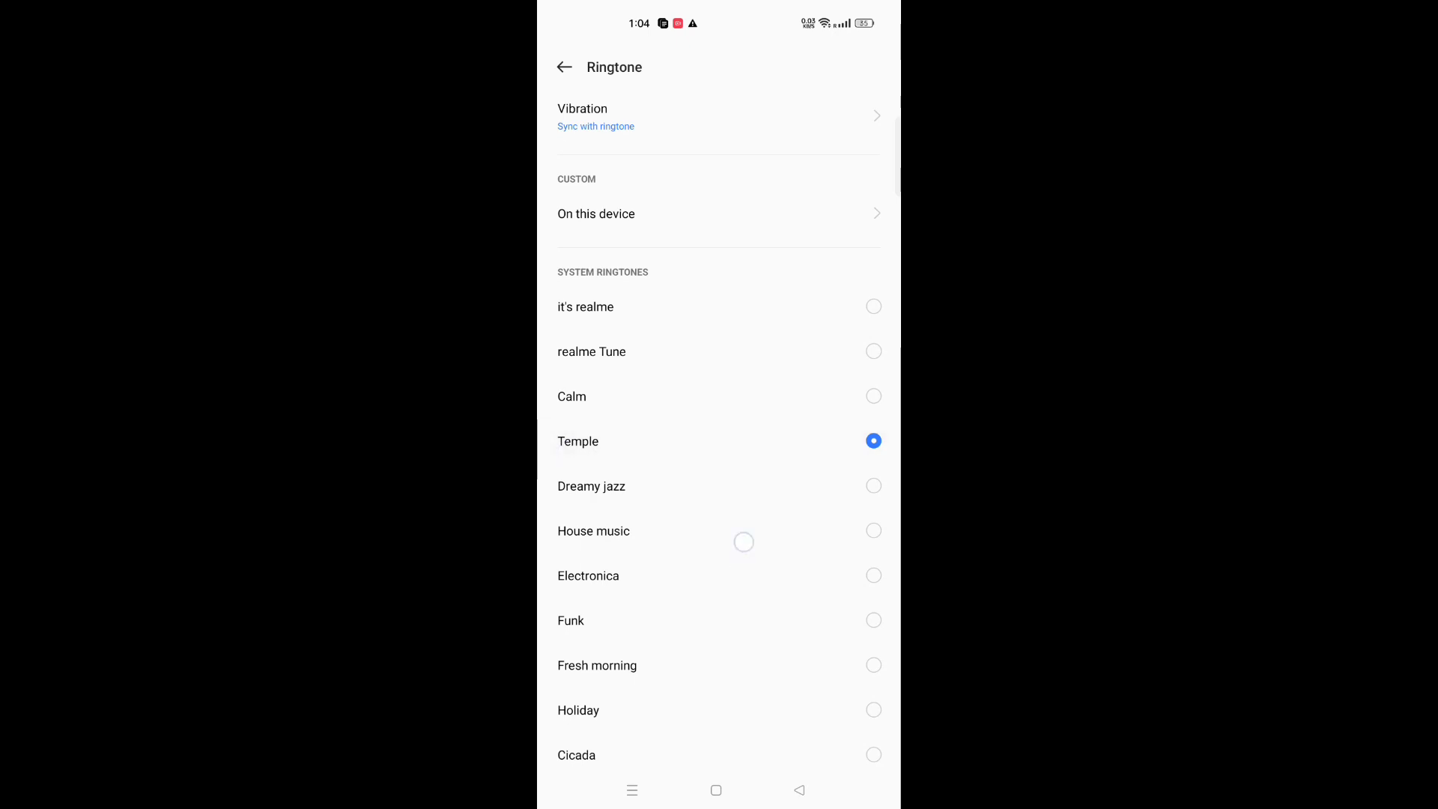
scroll(743, 543, down, 5)
scroll(719, 338, up, 5)
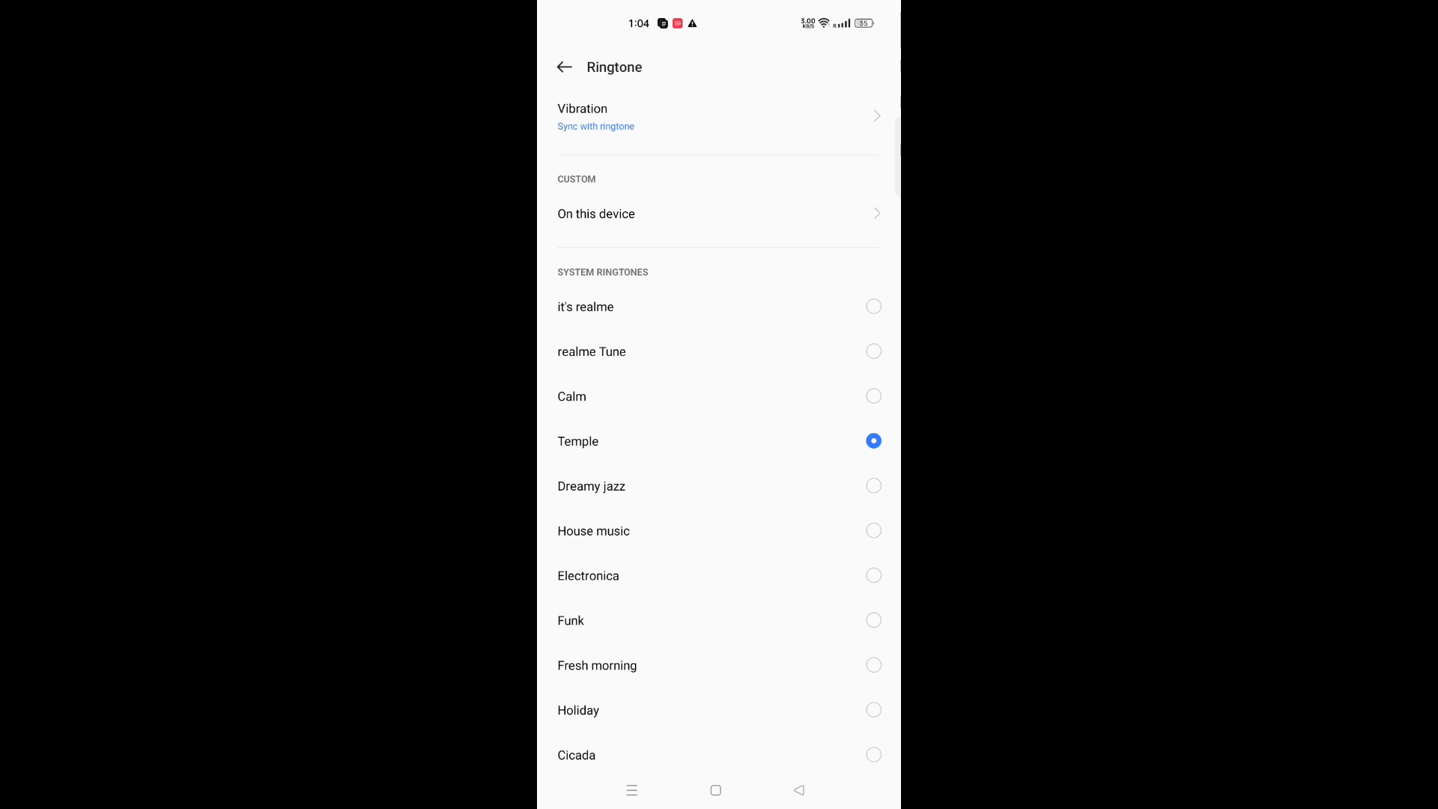
- Choose What You Gonna Be - NEFFEX.mp3 from the On this device music list
click(715, 214)
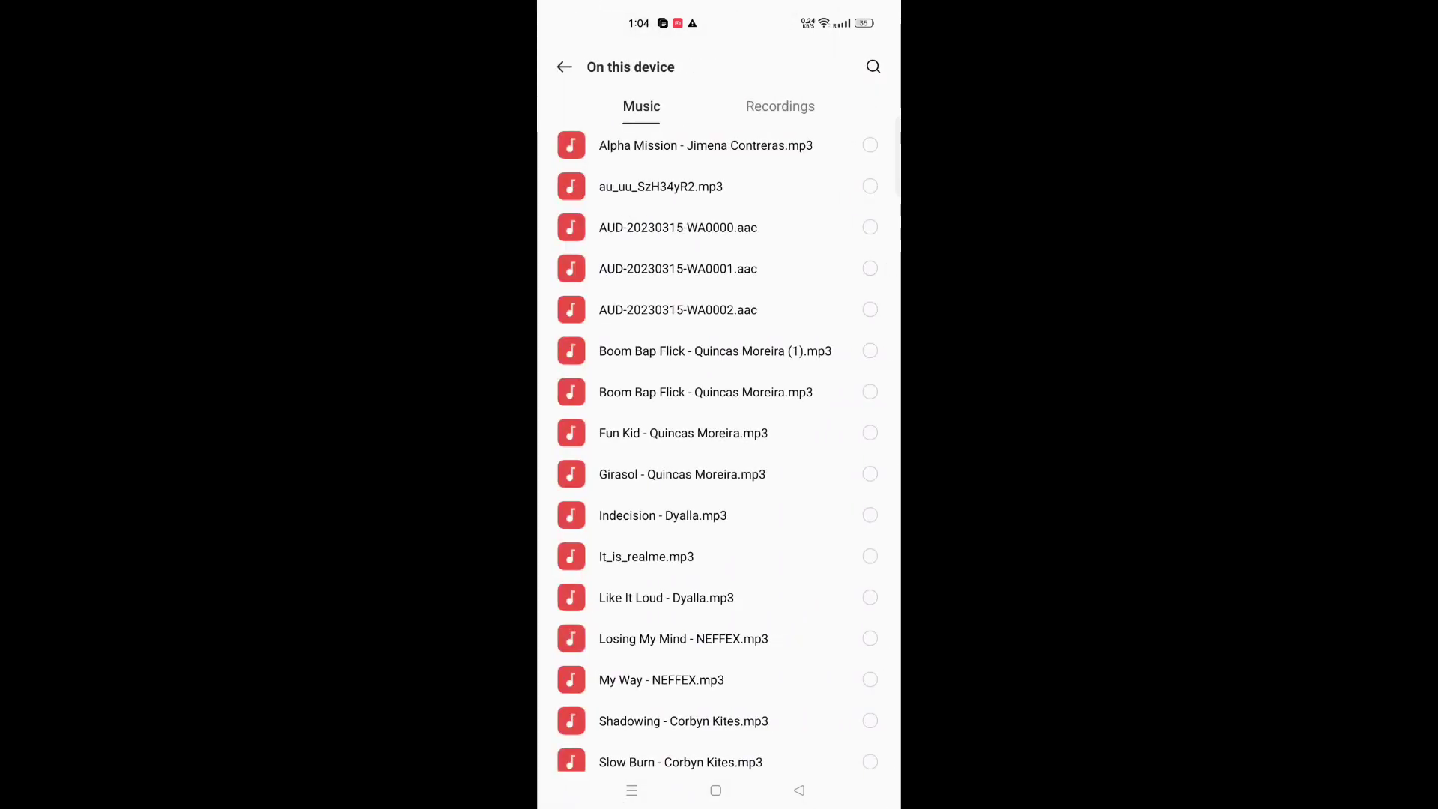
scroll(715, 449, down, 6)
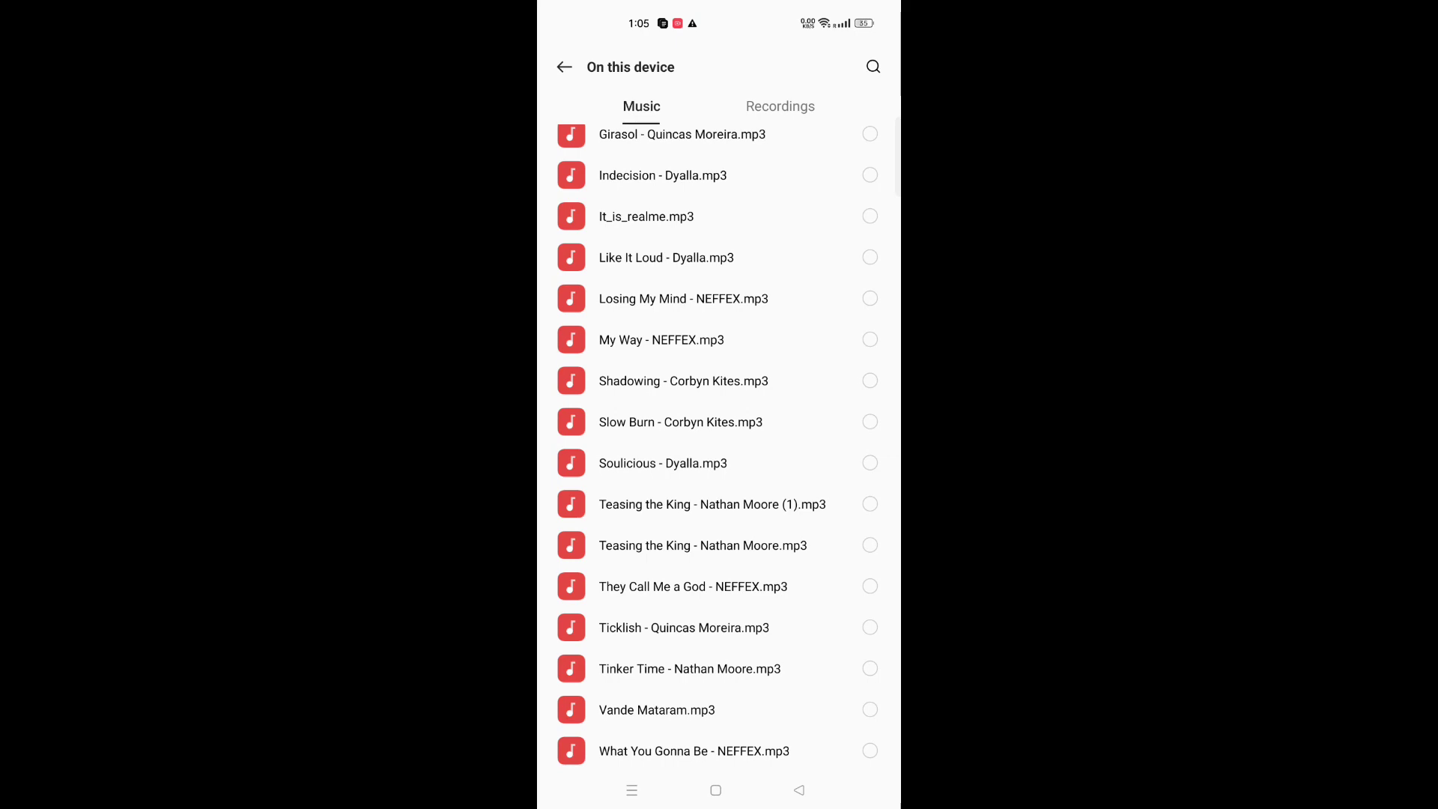
scroll(720, 450, up, 5)
scroll(768, 450, down, 3)
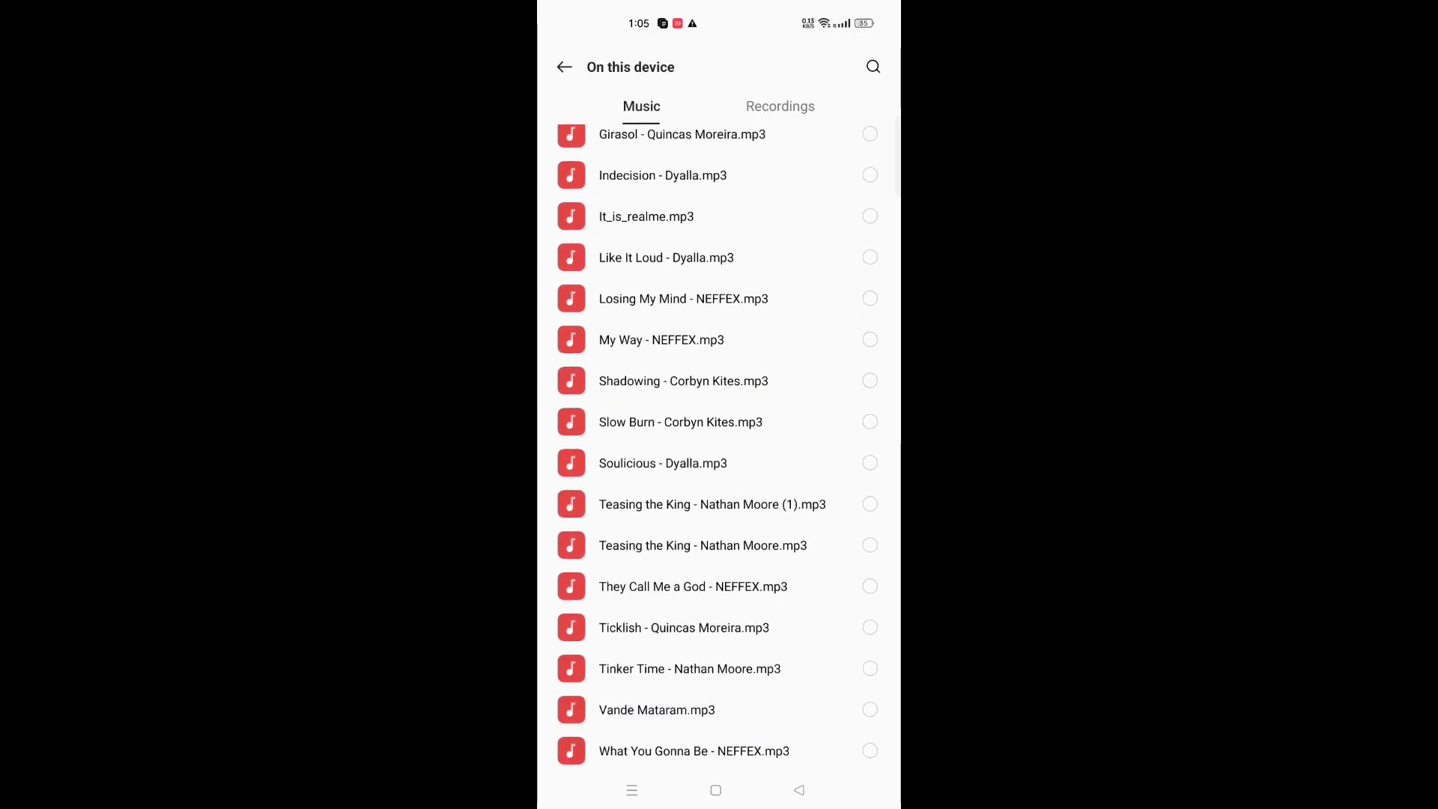
click(712, 747)
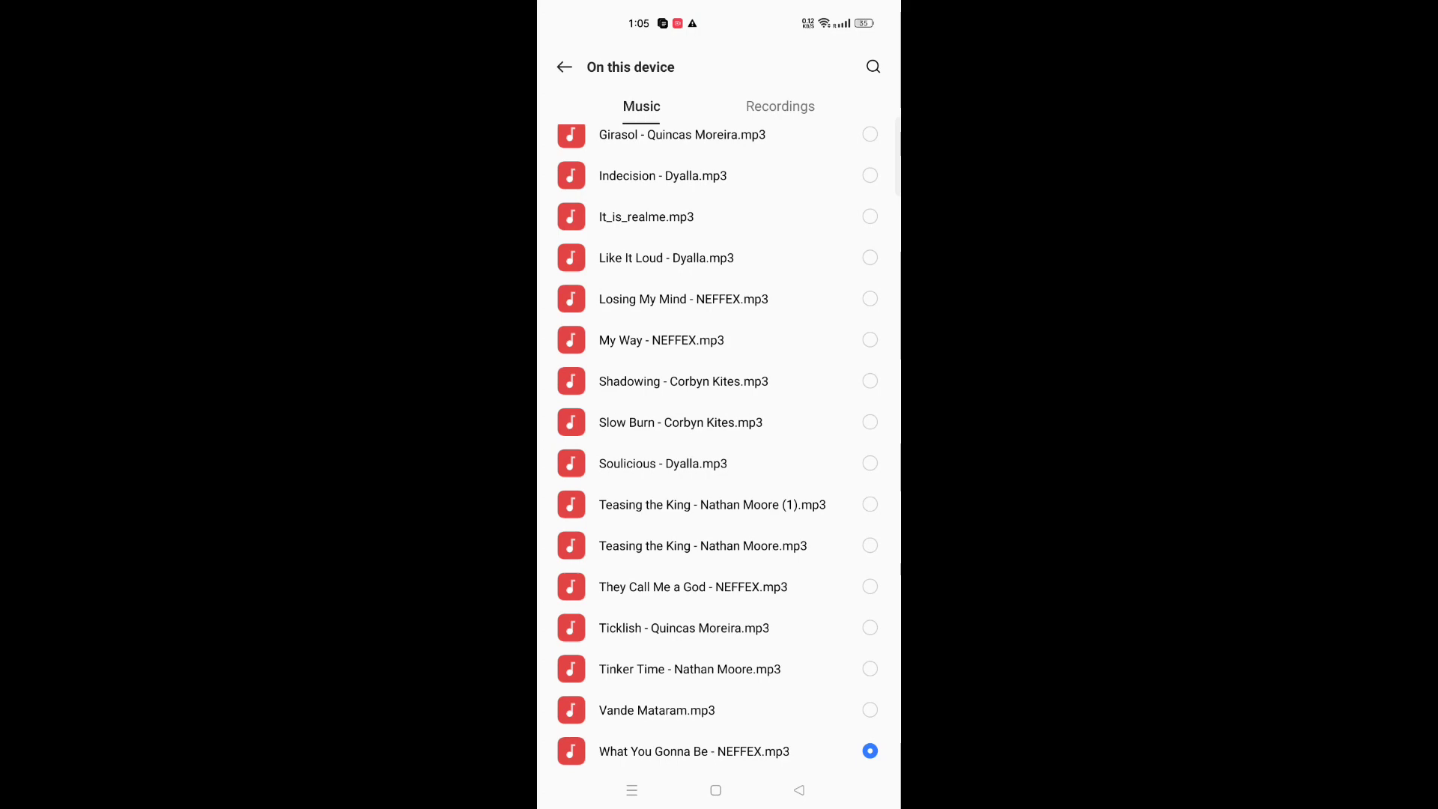
- Leave Settings and return to the home screen
click(714, 790)
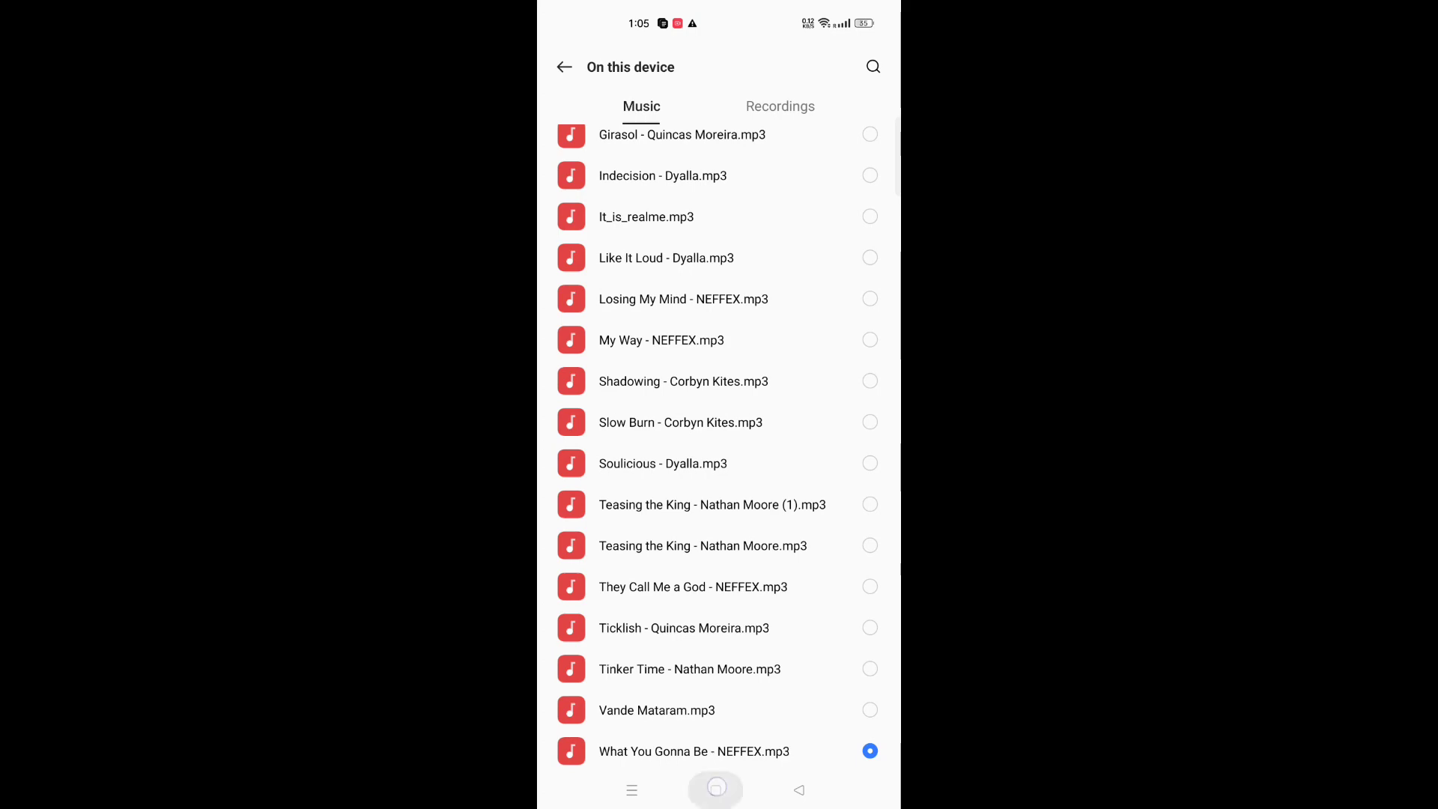
drag(719, 629, 719, 293)
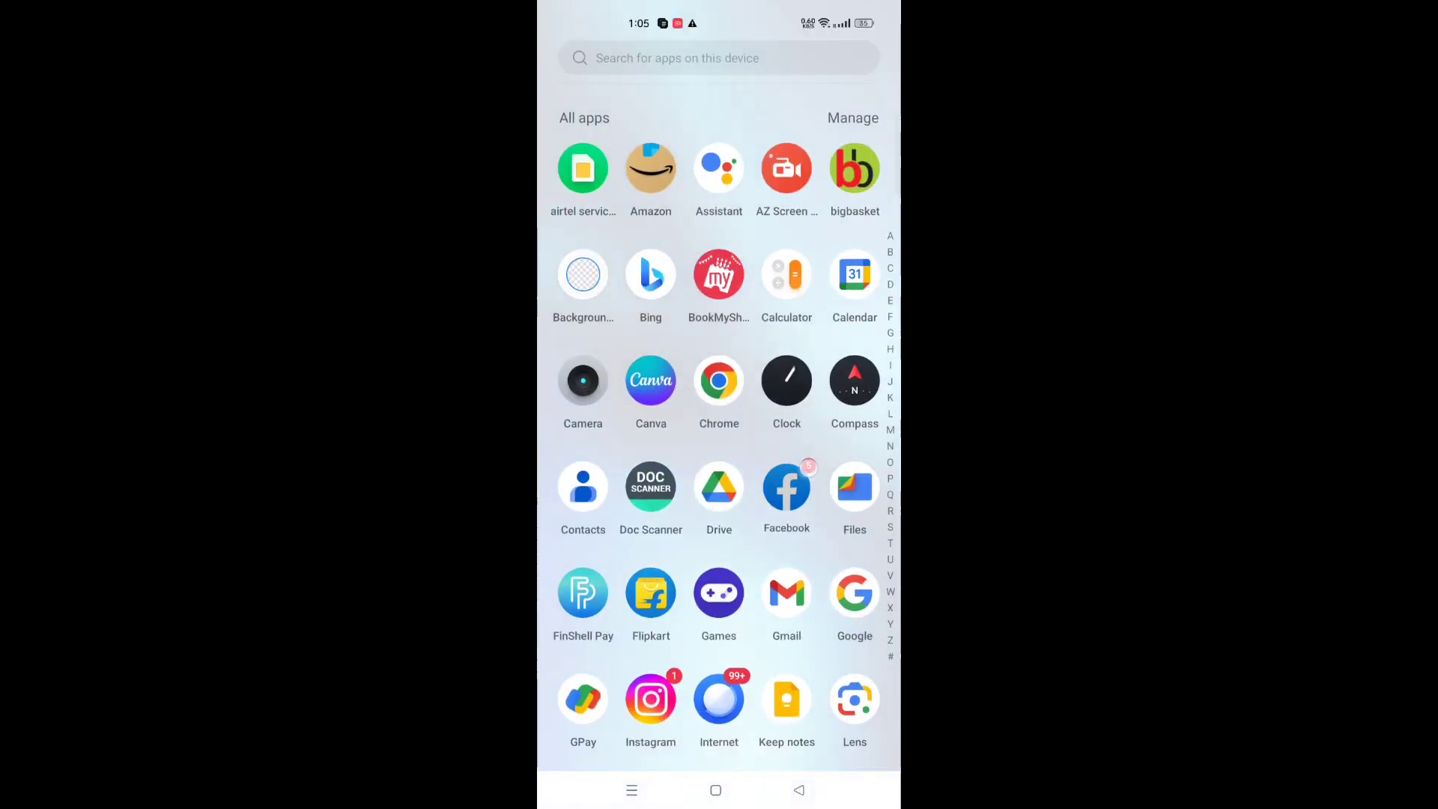
scroll(787, 450, down, 5)
scroll(719, 450, down, 5)
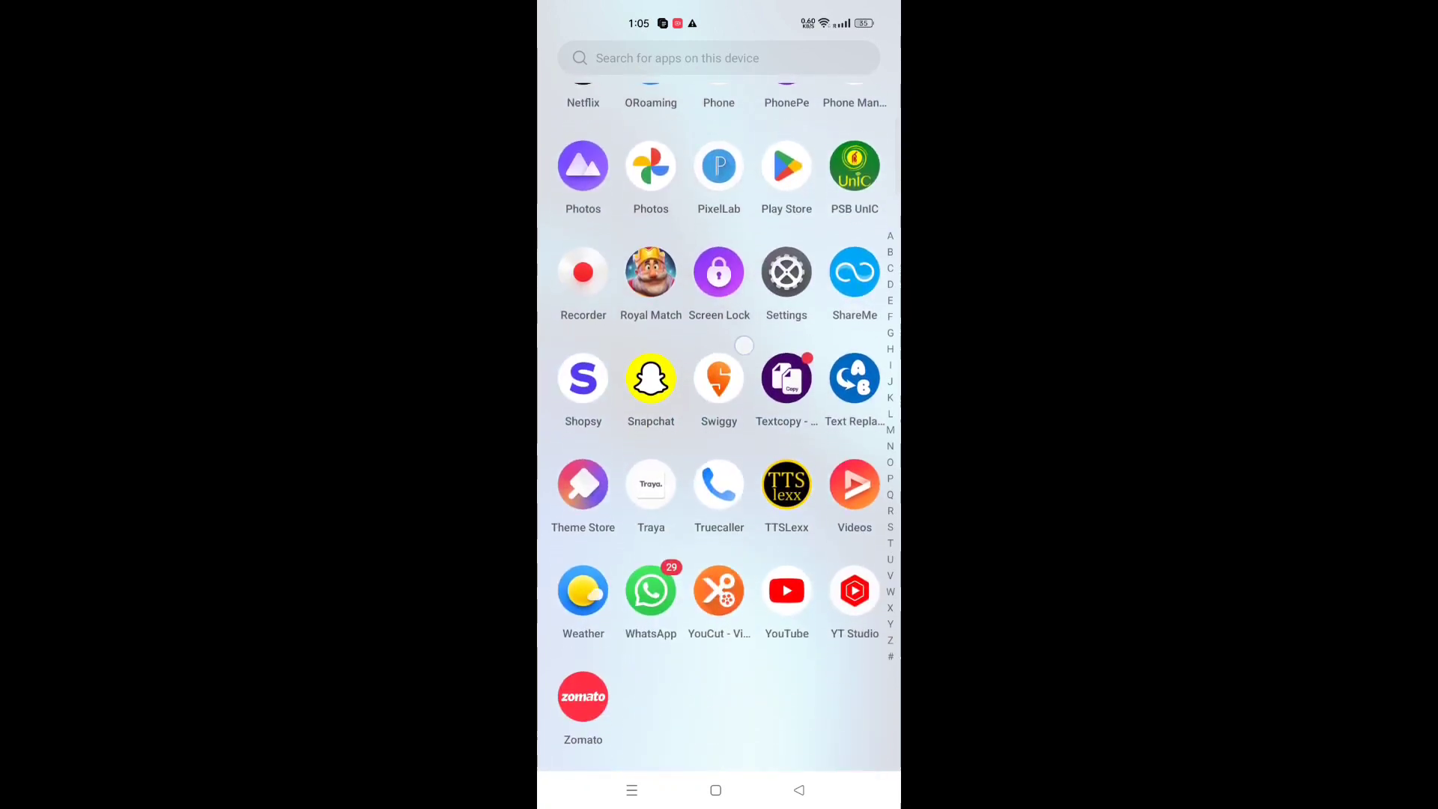
scroll(719, 450, up, 8)
scroll(720, 450, up, 4)
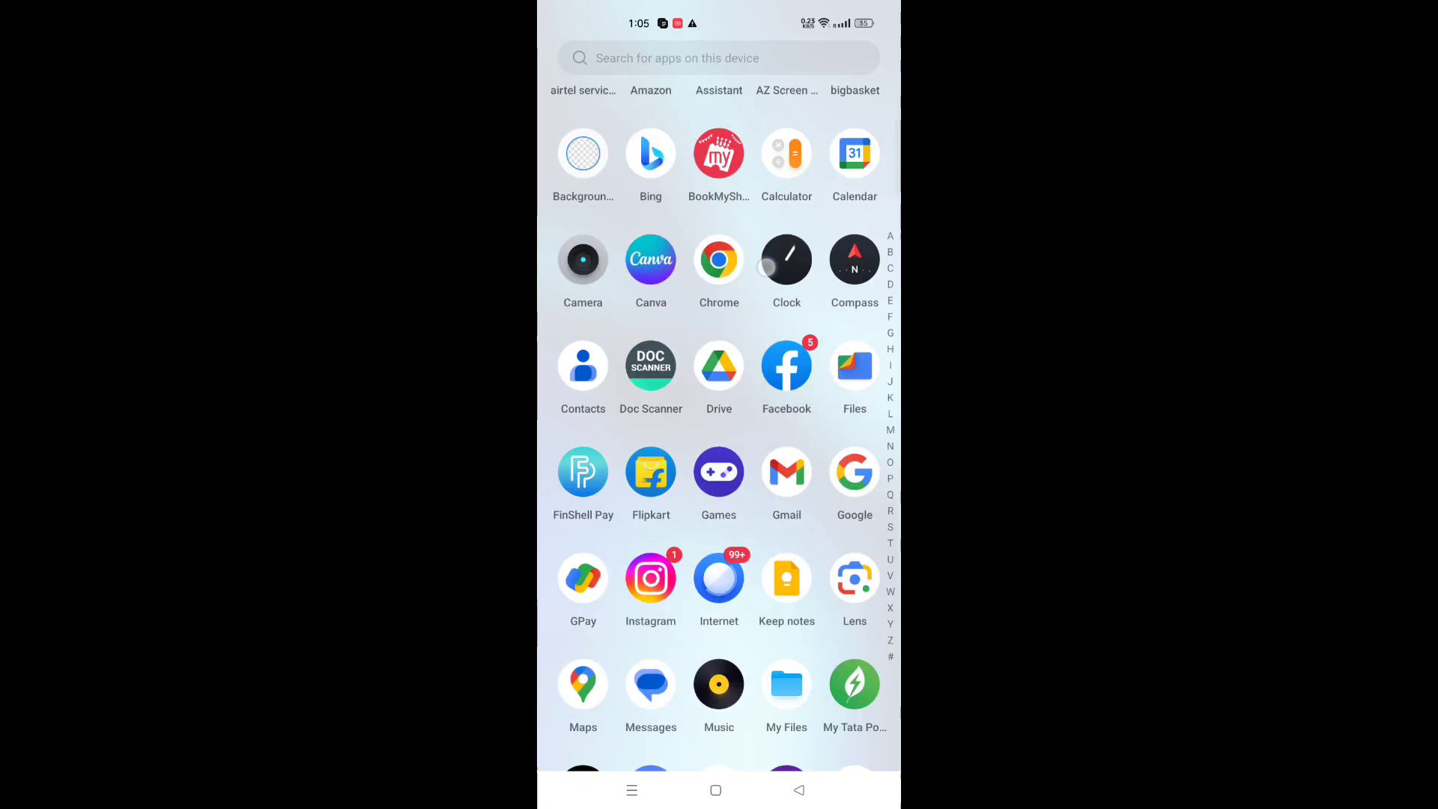
scroll(719, 450, down, 8)
scroll(719, 450, down, 2)
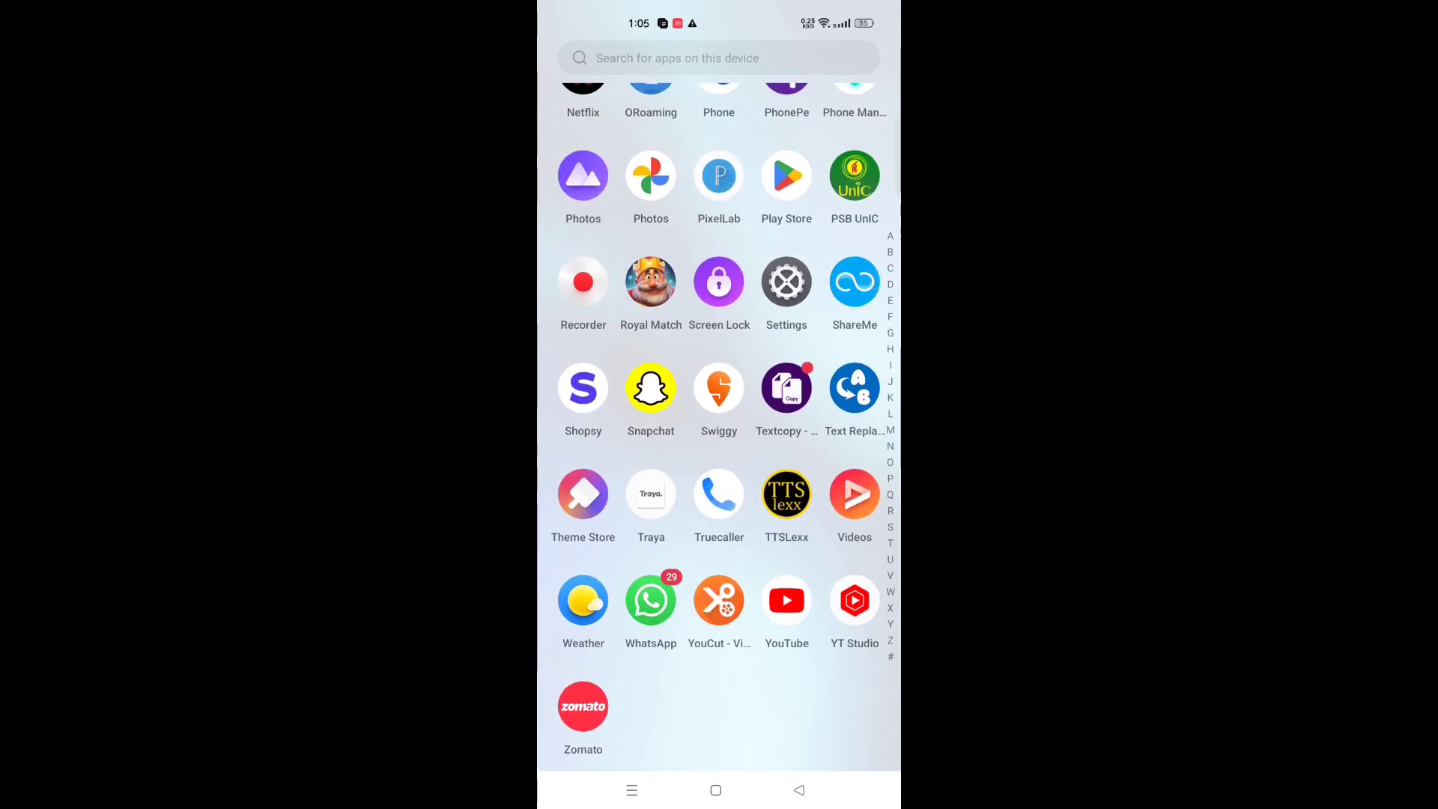